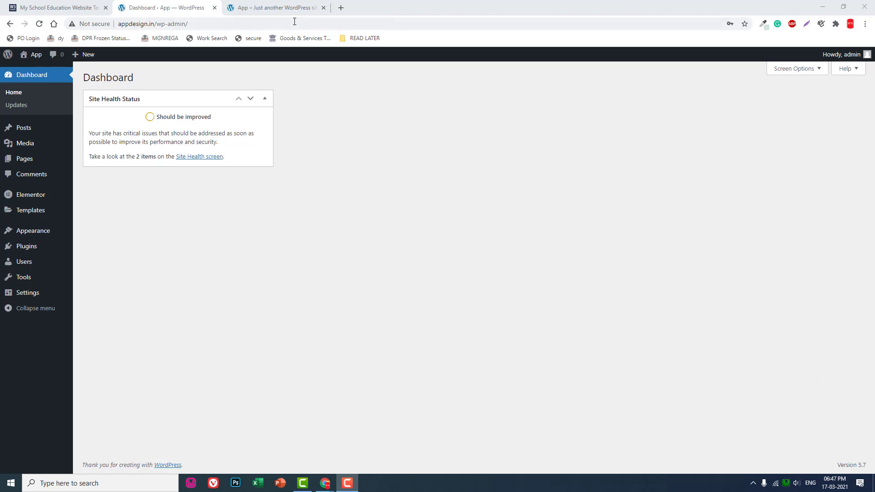
# View the live homepage, then go from the dashboard through Theme Builder to the Header Footer & Blocks template list.
pyautogui.click(259, 7)
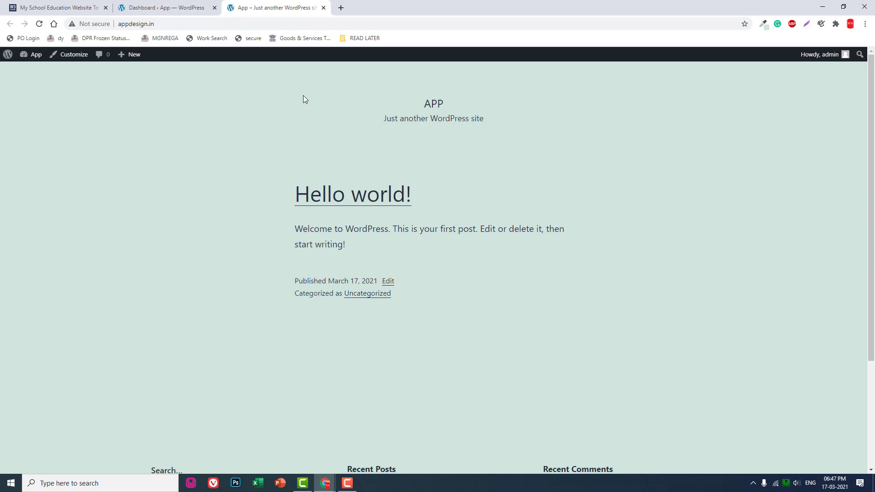
pyautogui.click(203, 6)
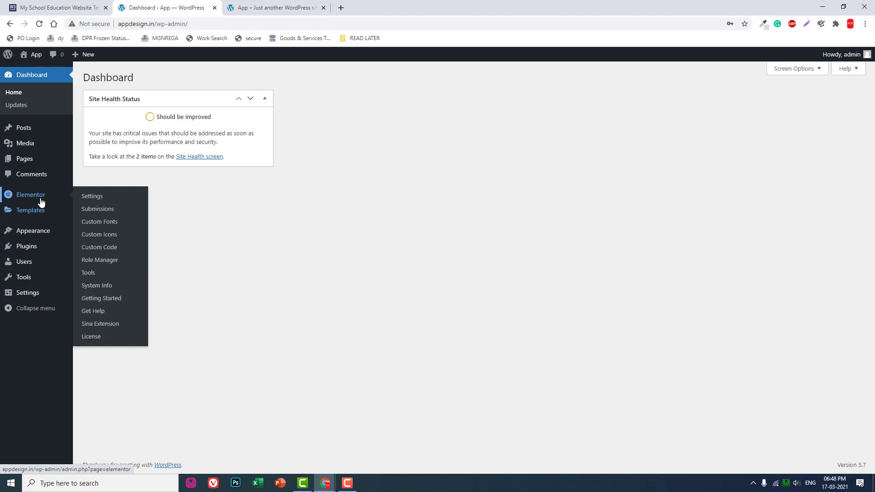
pyautogui.moveTo(31, 210)
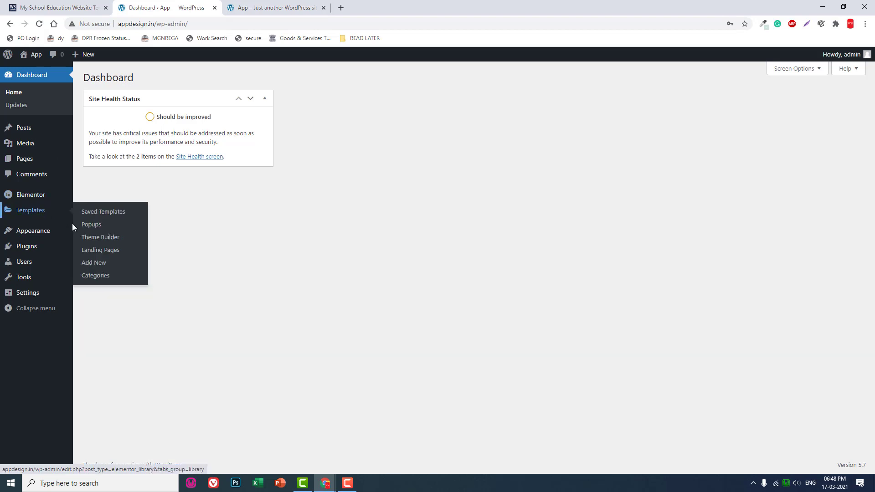
pyautogui.click(104, 240)
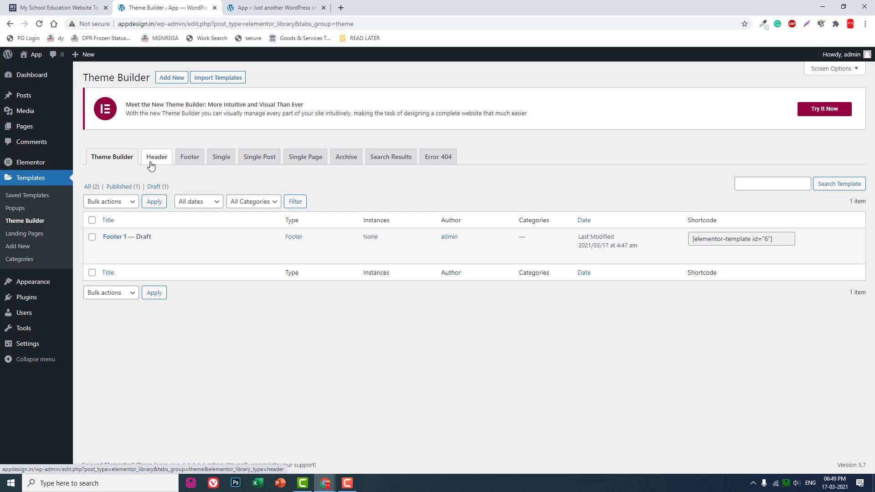
pyautogui.moveTo(32, 282)
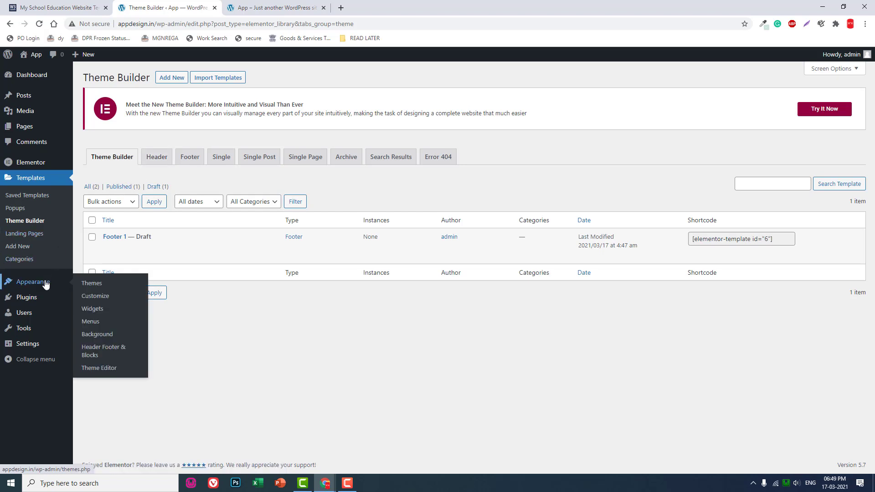
pyautogui.click(114, 354)
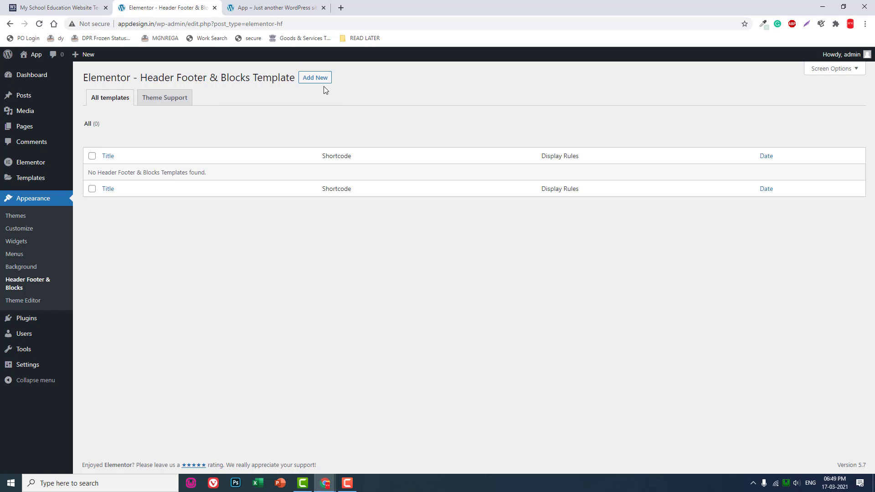
# Start a new template, set its type to Header, and review the User Roles and Display On choices.
pyautogui.click(323, 81)
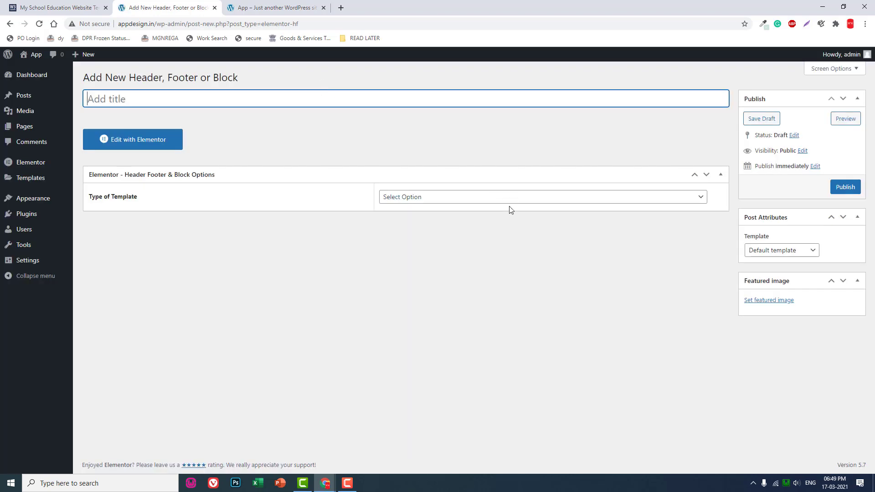
pyautogui.click(505, 200)
pyautogui.click(474, 216)
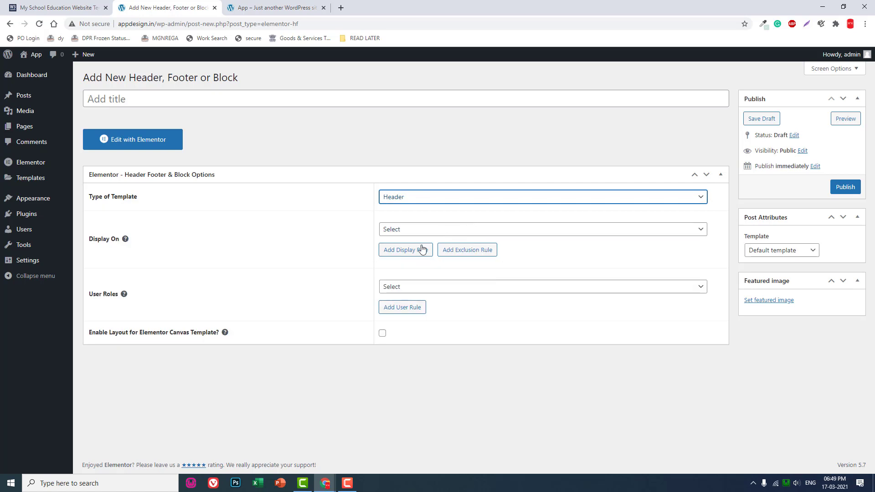
pyautogui.click(452, 288)
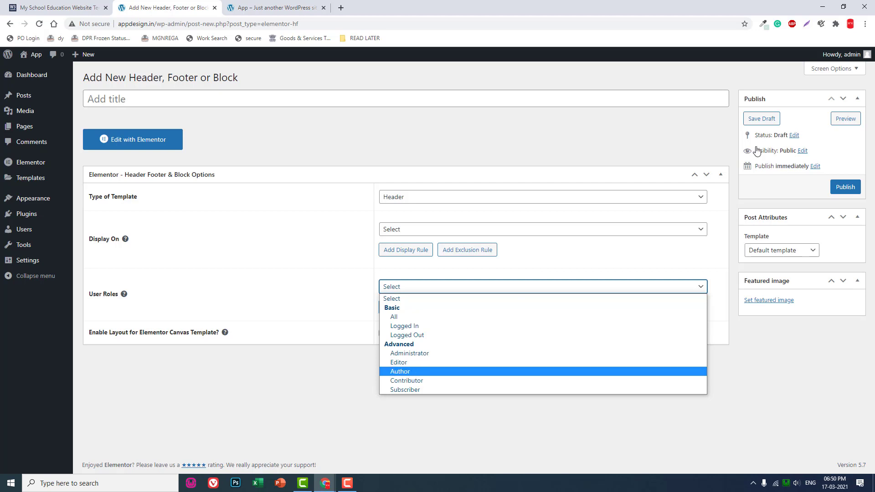
pyautogui.click(422, 229)
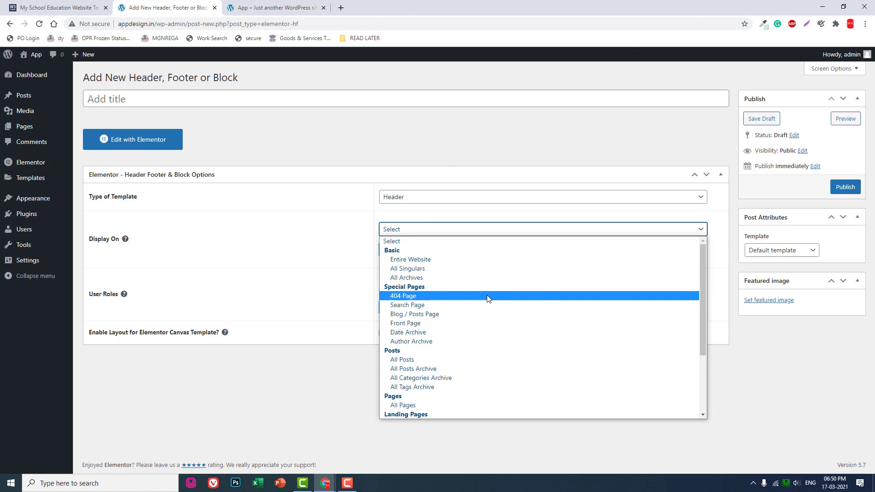
pyautogui.click(320, 286)
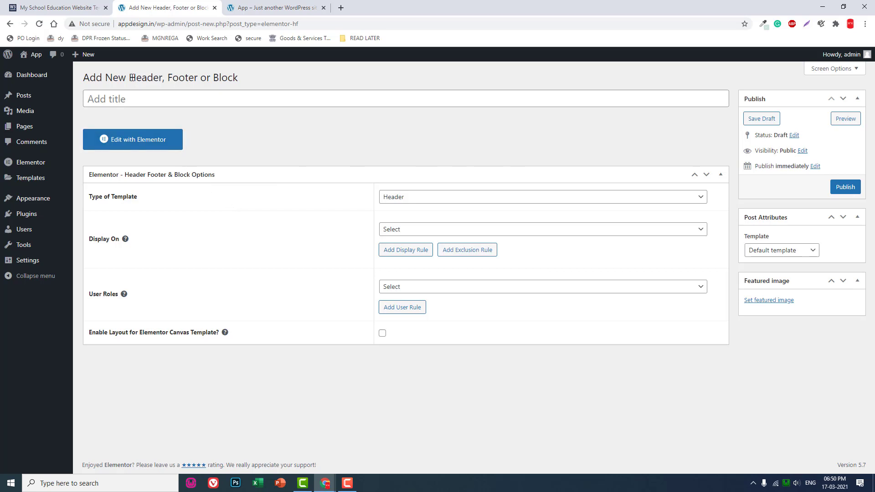
pyautogui.moveTo(130, 77); pyautogui.dragTo(245, 86)
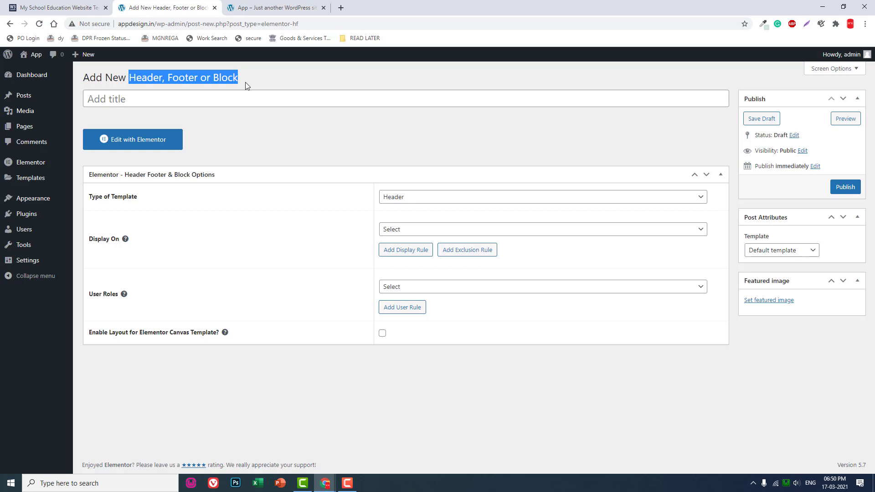
pyautogui.click(264, 315)
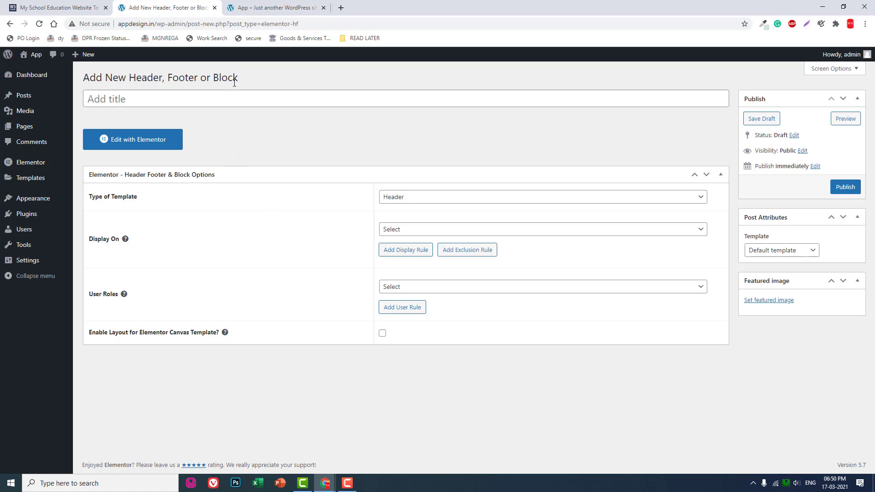
pyautogui.moveTo(240, 77)
pyautogui.mouseDown()
pyautogui.moveTo(112, 77)
pyautogui.moveTo(128, 79)
pyautogui.mouseUp()
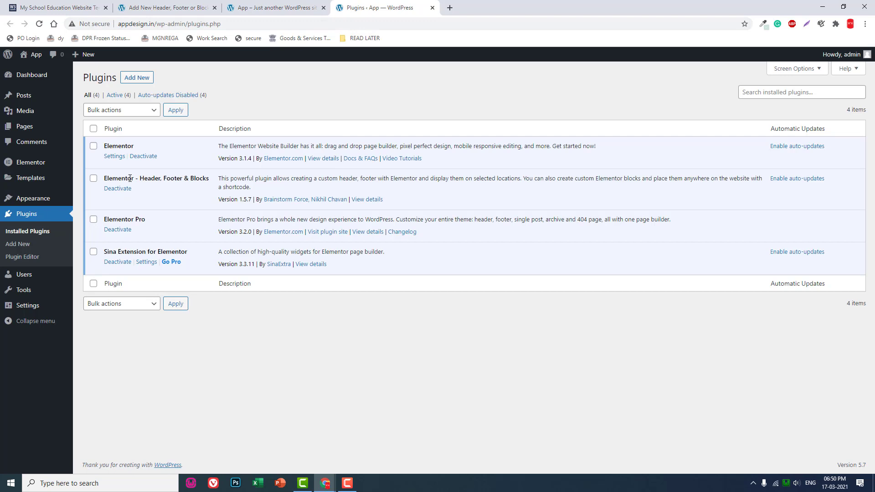
# Highlight the Elementor - Header, Footer & Blocks plugin name, then check the live site homepage.
pyautogui.moveTo(107, 178); pyautogui.dragTo(198, 176)
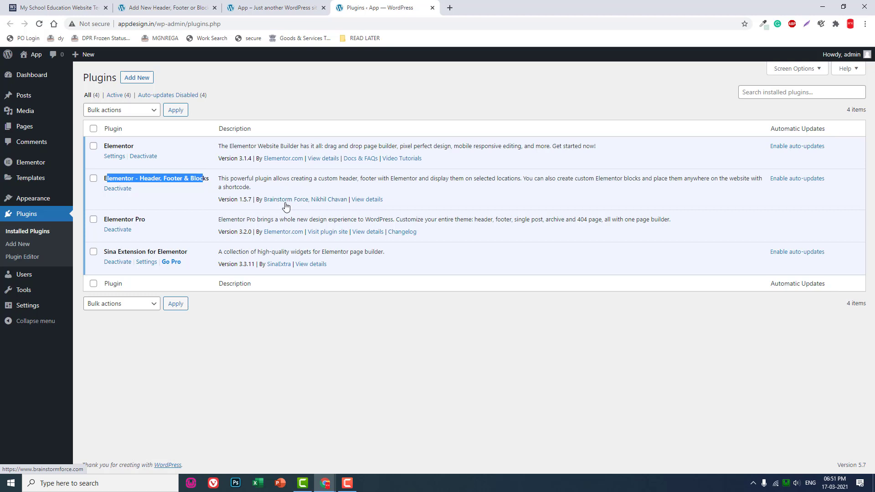
pyautogui.click(289, 6)
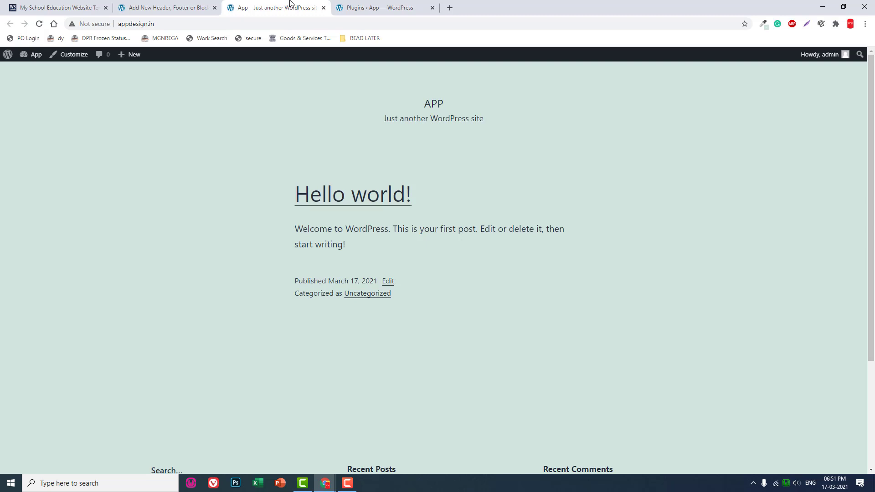
# Return to the new Header template form and show its User Roles list, All through Subscriber.
pyautogui.click(417, 6)
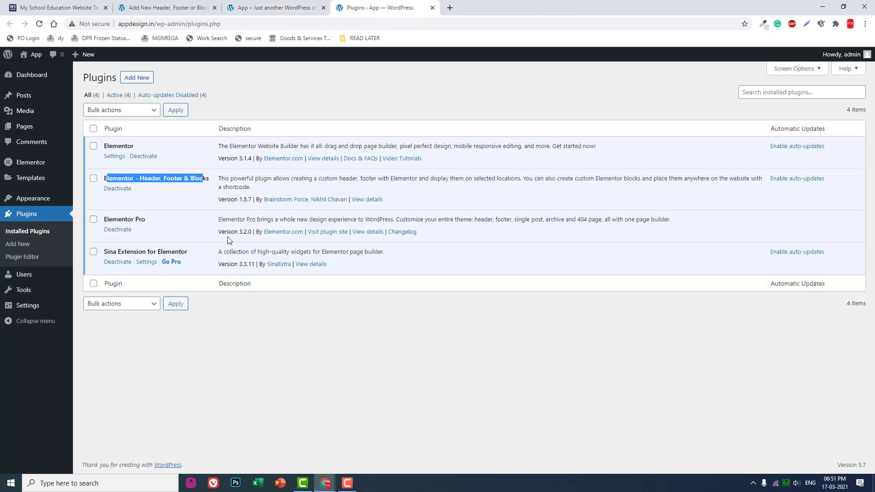
pyautogui.click(274, 8)
pyautogui.click(198, 7)
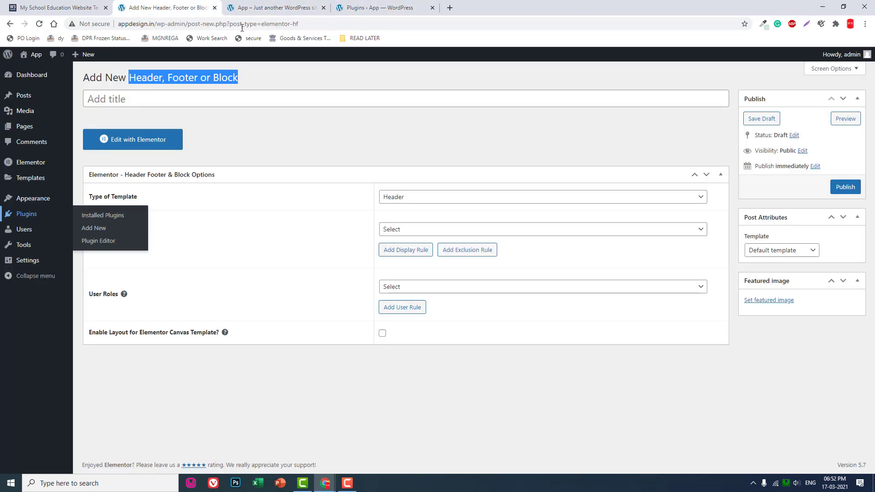
pyautogui.click(436, 288)
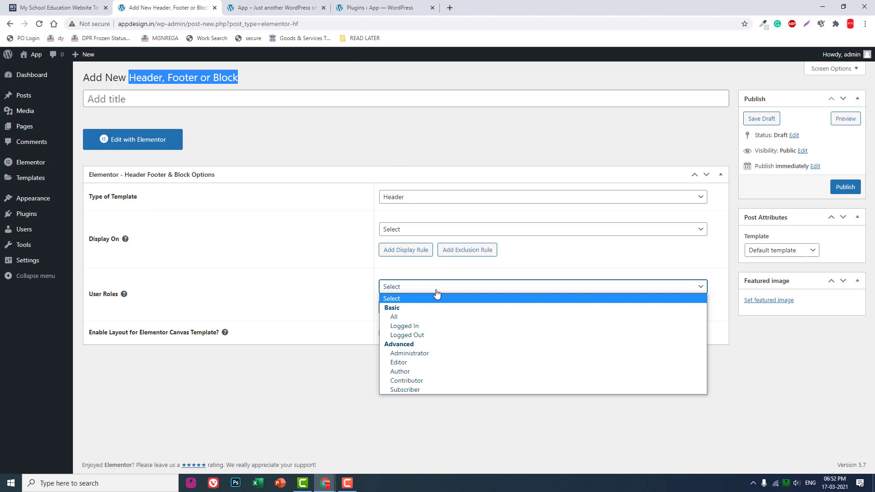